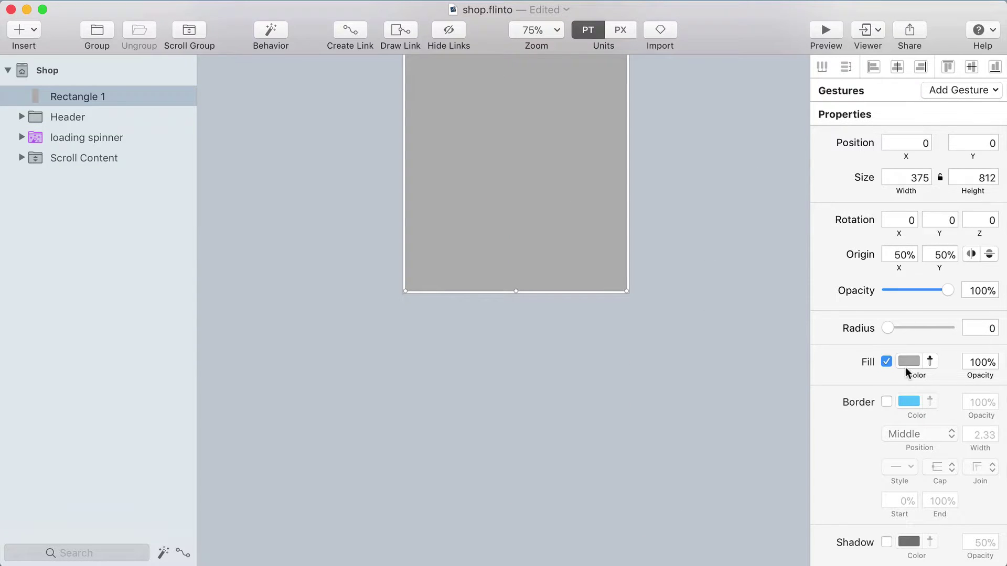
Tint the full-screen rectangle's fill a translucent red.
{"action": "left_click", "coordinate": [909, 363]}
{"action": "left_click_drag", "start_coordinate": [952, 460], "coordinate": [935, 391]}
{"action": "left_click", "coordinate": [634, 189]}
{"action": "left_click", "coordinate": [659, 169]}
{"action": "left_click_drag", "start_coordinate": [659, 168], "coordinate": [660, 399]}
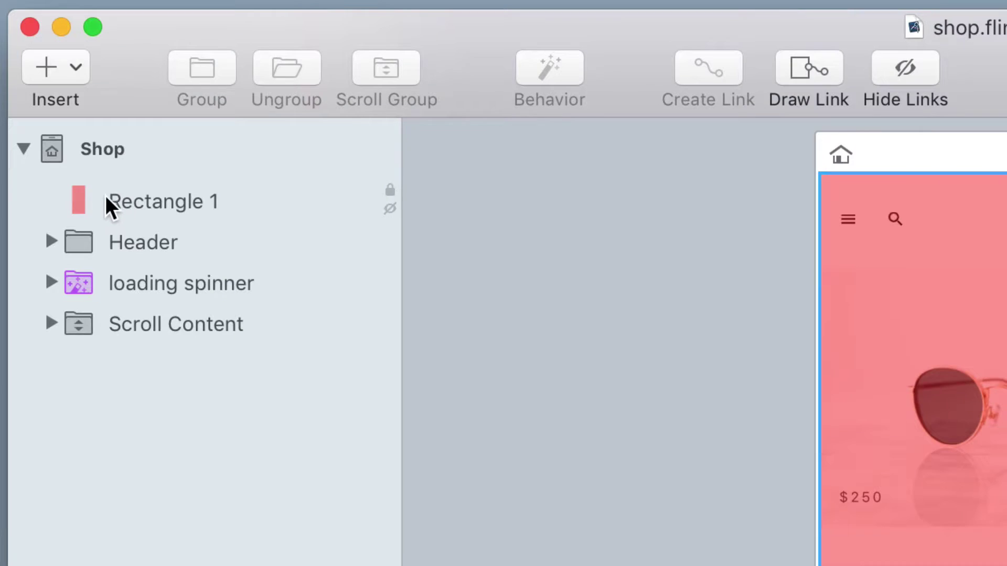
Rename Rectangle 1 to 'target' and move it just above Scroll Content.
{"action": "double_click", "coordinate": [48, 94]}
{"action": "type", "text": "target"}
{"action": "key", "text": "Return"}
{"action": "left_click_drag", "start_coordinate": [83, 199], "coordinate": [30, 306]}
Wrap loading spinner, target and Scroll Content together in a new behavior.
{"action": "left_click", "coordinate": [83, 240]}
{"action": "left_click", "coordinate": [77, 322], "text": "shift"}
{"action": "left_click", "coordinate": [568, 76]}
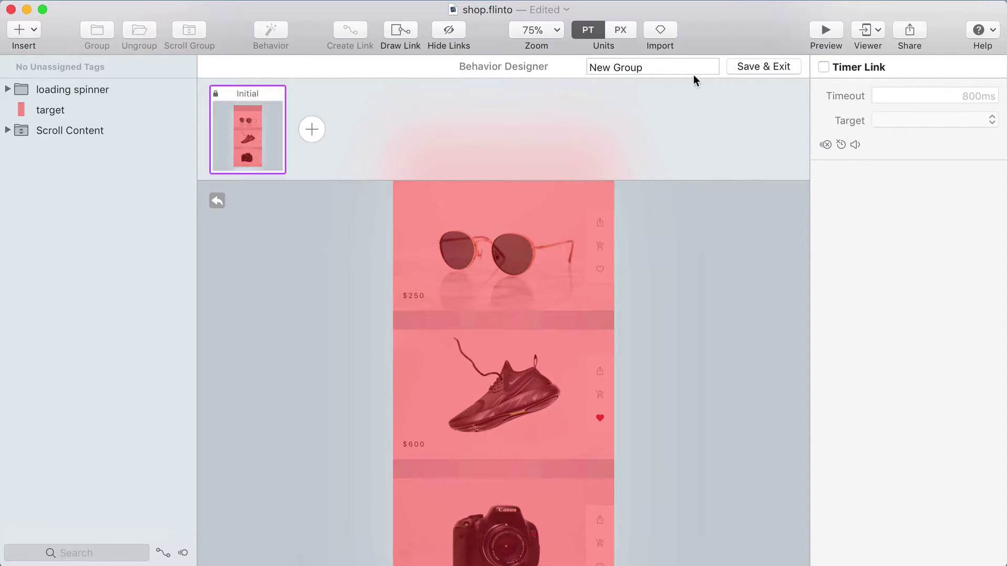
Rename the behavior to 'Show Spinner'.
{"action": "left_click", "coordinate": [693, 74]}
{"action": "key", "text": "BackSpace"}
{"action": "type", "text": "Show Spinner"}
{"action": "key", "text": "Return"}
{"action": "scroll", "coordinate": [504, 367], "scroll_direction": "down", "scroll_amount": 2}
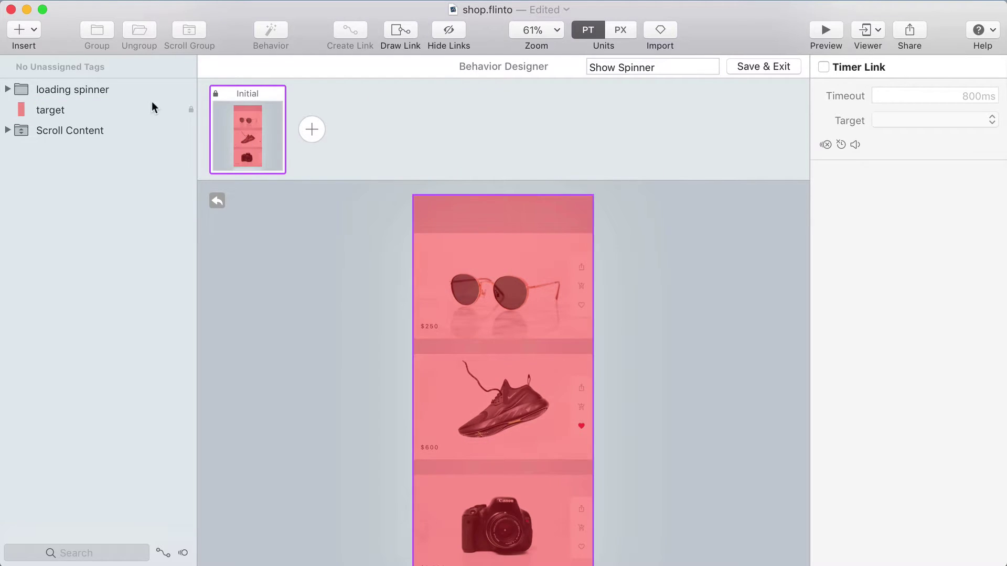
Add a 'spinner' state in which the loading spinner is visible.
{"action": "left_click", "coordinate": [312, 130]}
{"action": "double_click", "coordinate": [337, 93]}
{"action": "key", "text": "Return"}
{"action": "left_click", "coordinate": [79, 92]}
{"action": "left_click_drag", "start_coordinate": [761, 264], "coordinate": [836, 268]}
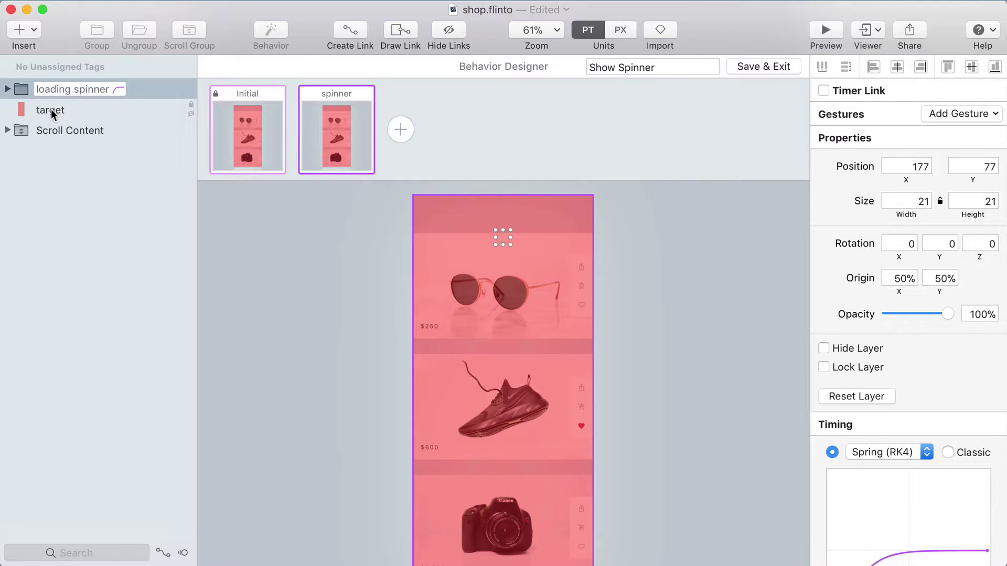
Lower target and Scroll Content to Y 54 in the spinner state.
{"action": "left_click", "coordinate": [49, 129]}
{"action": "left_click", "coordinate": [49, 109], "text": "shift"}
{"action": "left_click_drag", "start_coordinate": [481, 224], "coordinate": [479, 248]}
{"action": "left_click_drag", "start_coordinate": [512, 282], "coordinate": [513, 269]}
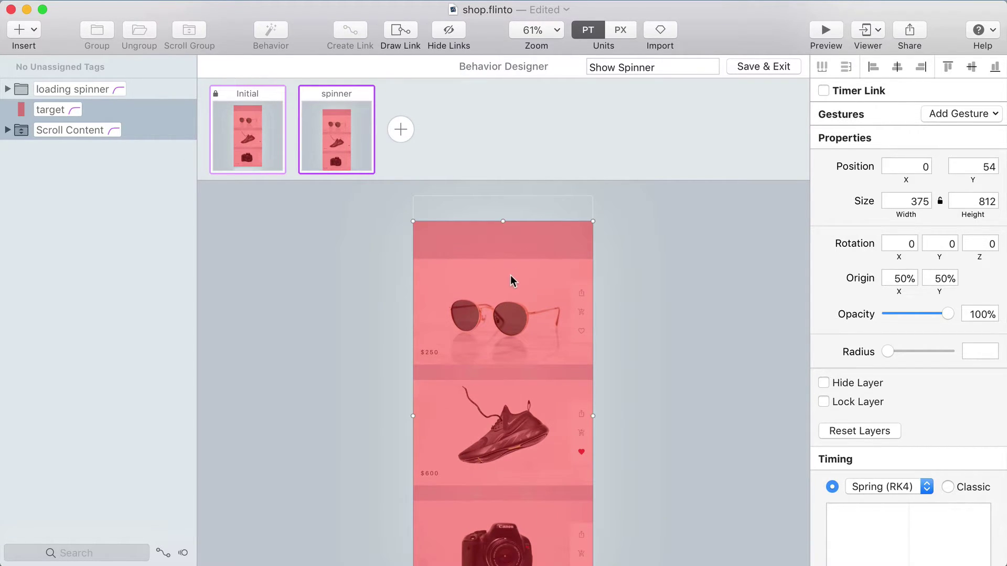
Link a down swipe on target to the spinner state, with an 800ms timer back to Initial.
{"action": "left_click", "coordinate": [247, 147]}
{"action": "left_click", "coordinate": [91, 105]}
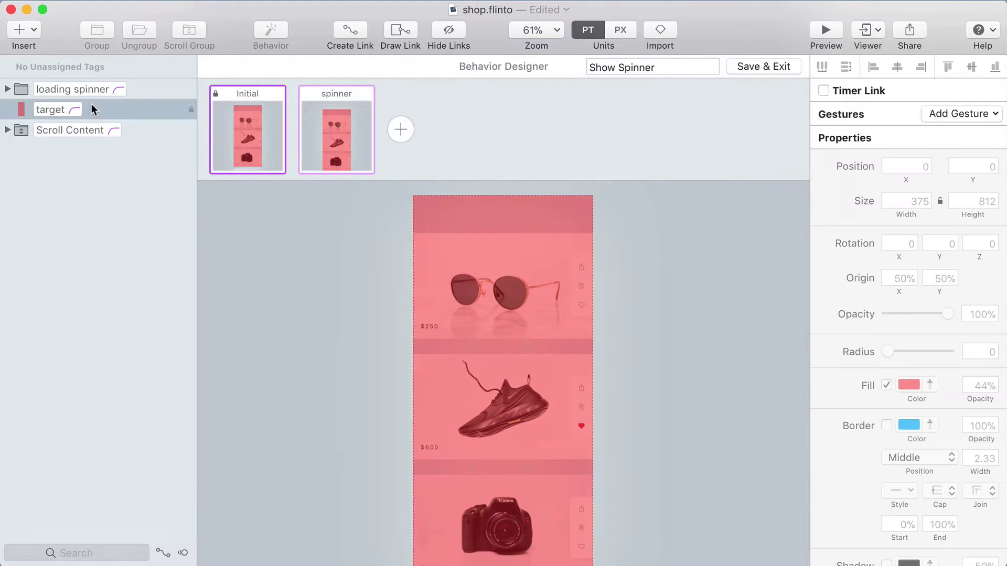
{"action": "left_click", "coordinate": [347, 32]}
{"action": "left_click", "coordinate": [339, 122]}
{"action": "left_click", "coordinate": [341, 149]}
{"action": "left_click", "coordinate": [347, 318]}
{"action": "left_click", "coordinate": [395, 178]}
{"action": "left_click", "coordinate": [334, 124]}
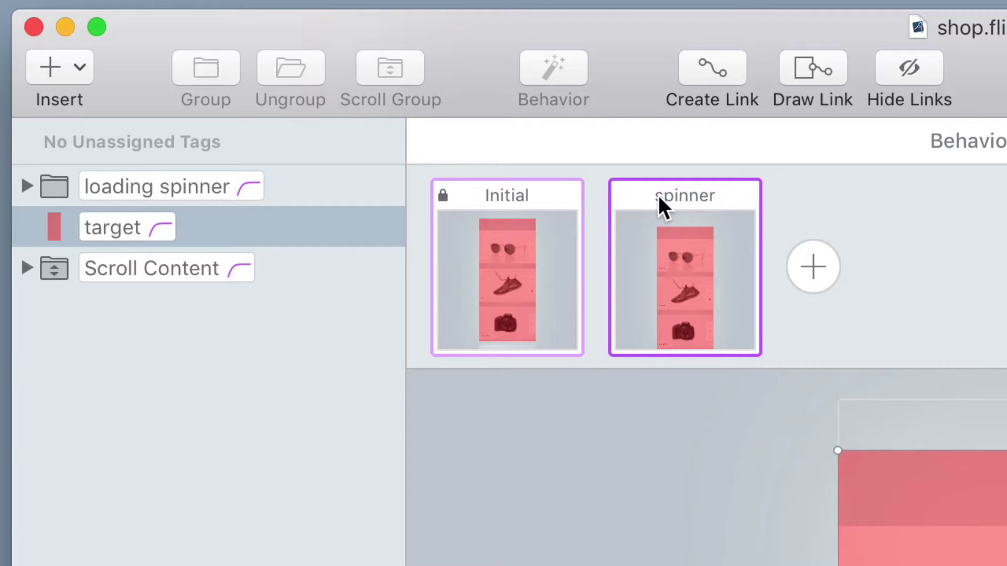
{"action": "left_click_drag", "start_coordinate": [323, 94], "coordinate": [251, 112]}
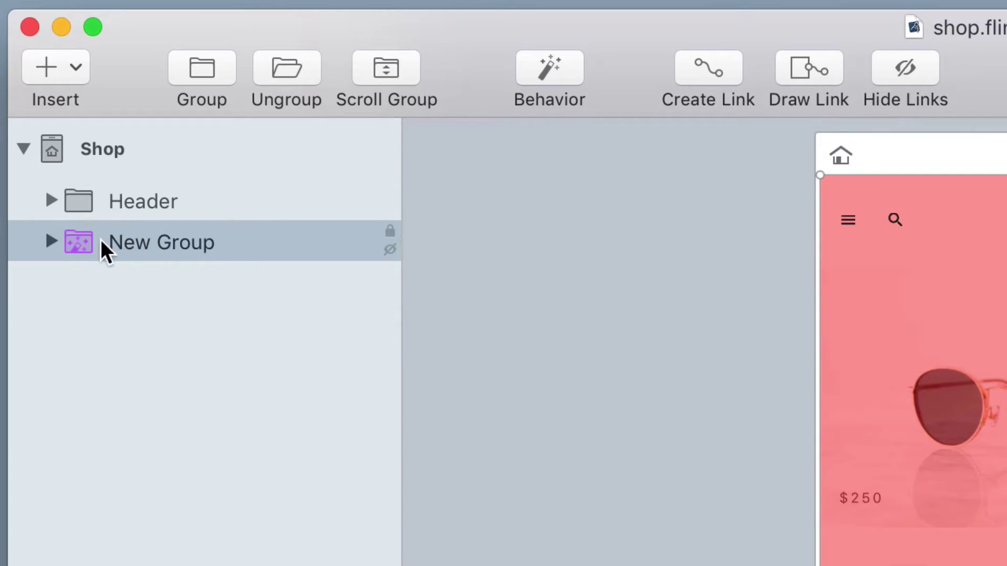
Rename New Group to 'Pull to Refresh' and expand it.
{"action": "double_click", "coordinate": [101, 241]}
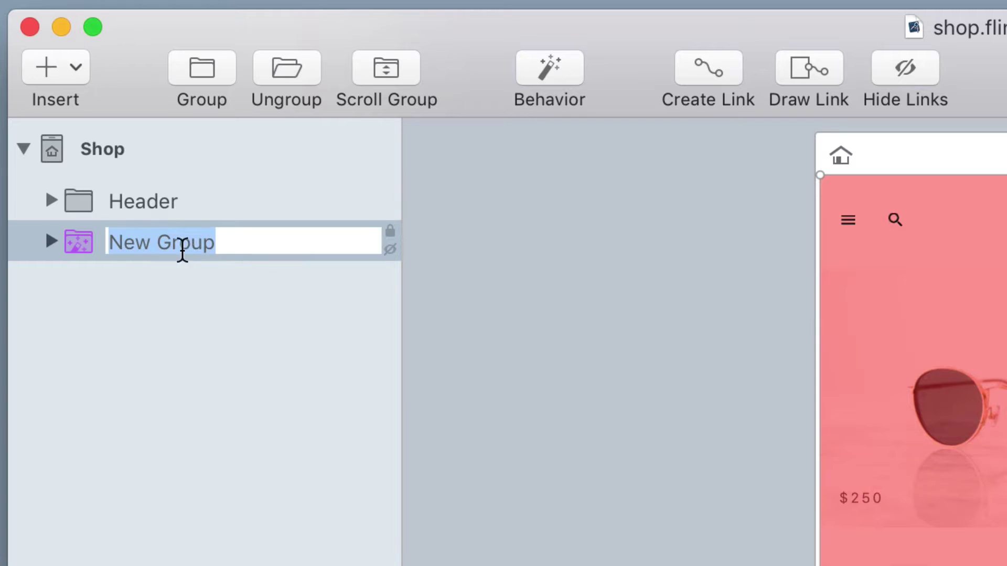
{"action": "type", "text": "Pull to Refresh"}
{"action": "key", "text": "Return"}
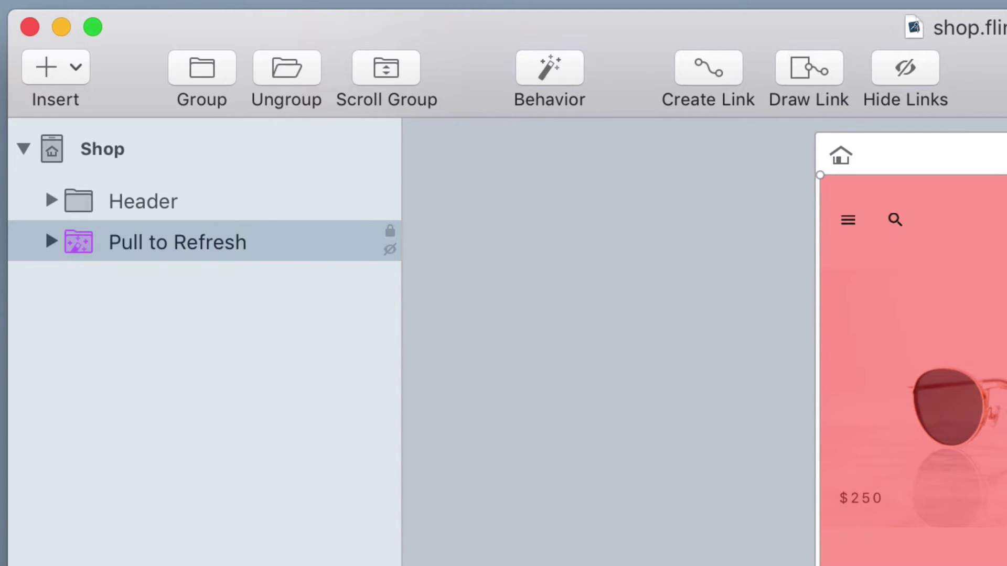
{"action": "left_click", "coordinate": [48, 240]}
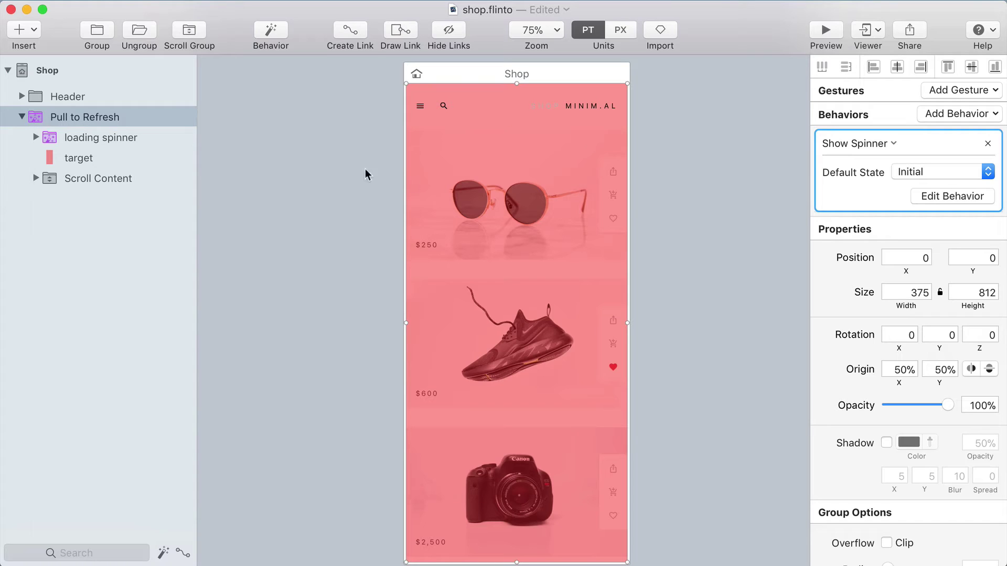
Hide the target layer, then reselect the Pull to Refresh group.
{"action": "left_click", "coordinate": [937, 112]}
{"action": "key", "text": "Escape"}
{"action": "left_click", "coordinate": [729, 251]}
{"action": "scroll", "coordinate": [854, 389], "scroll_direction": "down", "scroll_amount": 5}
{"action": "left_click", "coordinate": [823, 494]}
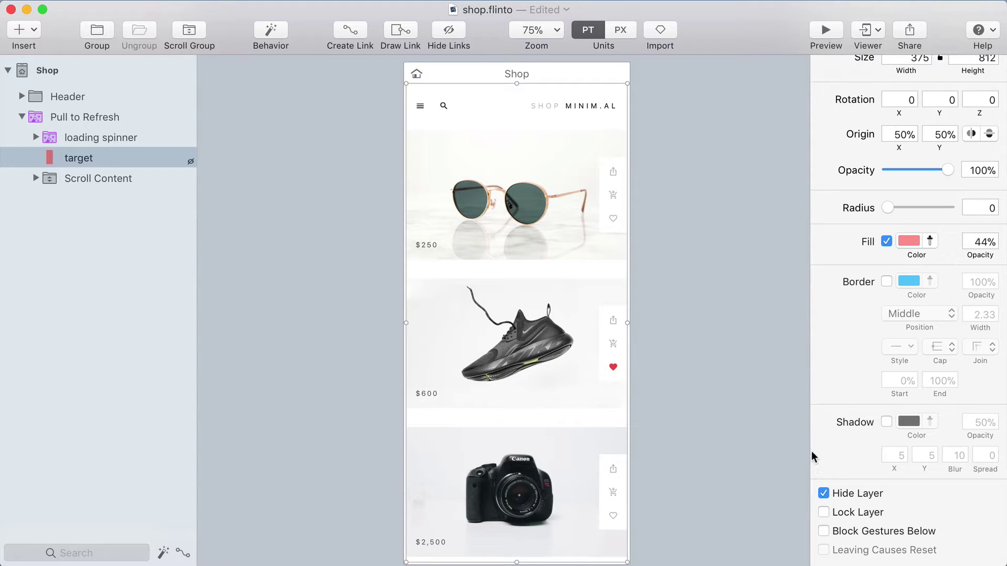
{"action": "left_click", "coordinate": [83, 118]}
{"action": "scroll", "coordinate": [829, 192], "scroll_direction": "up", "scroll_amount": 3}
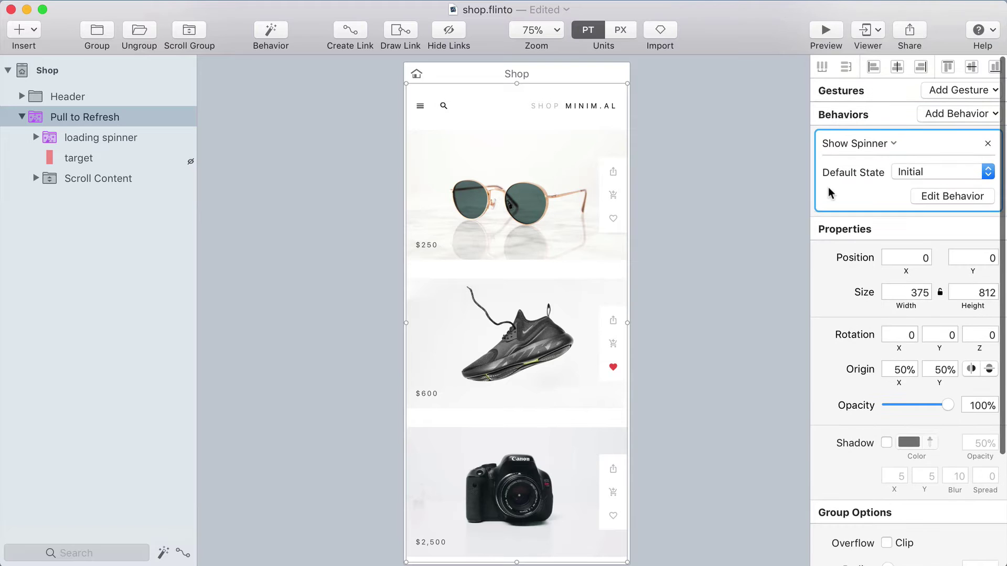
{"action": "left_click", "coordinate": [950, 121]}
Create a new behavior named 'Reveal Target' on the group.
{"action": "left_click", "coordinate": [976, 151]}
{"action": "left_click", "coordinate": [652, 64]}
{"action": "type", "text": "Rev"}
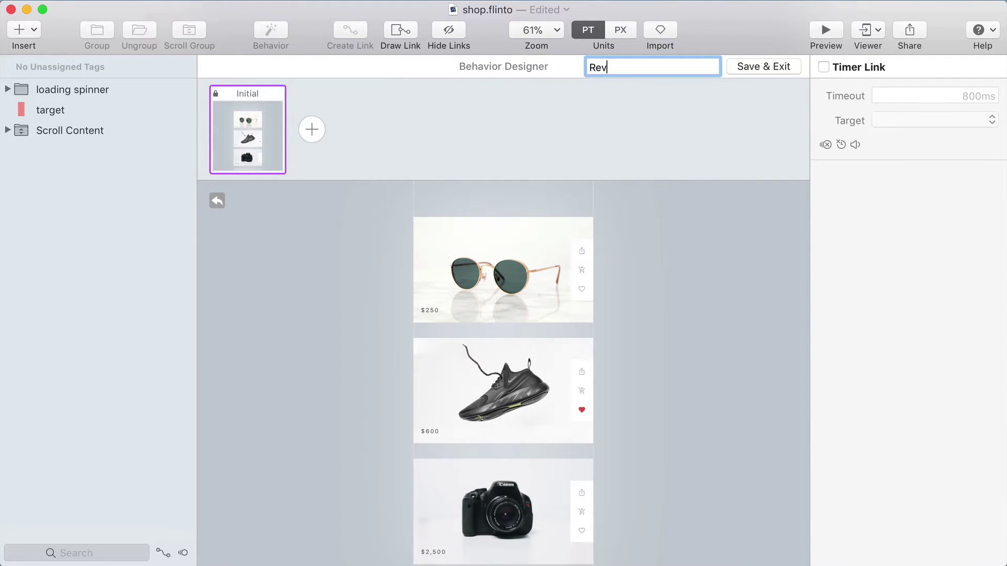
{"action": "type", "text": "eal Target"}
{"action": "key", "text": "Return"}
Add a 'revealed' state in which the target layer is made visible.
{"action": "left_click", "coordinate": [313, 131]}
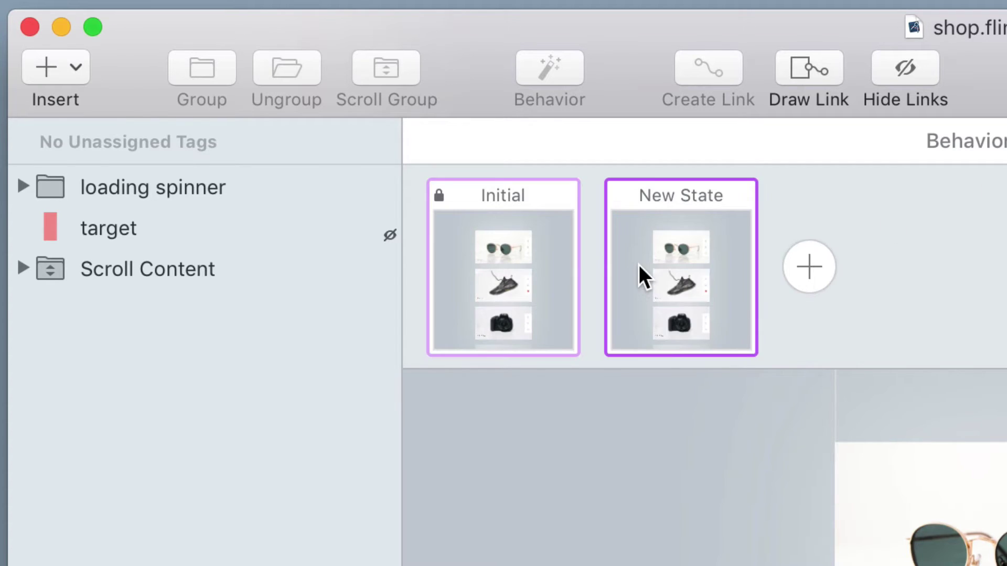
{"action": "double_click", "coordinate": [663, 197]}
{"action": "type", "text": "revealed"}
{"action": "key", "text": "Return"}
{"action": "left_click", "coordinate": [389, 235]}
{"action": "left_click", "coordinate": [528, 239]}
{"action": "left_click", "coordinate": [91, 272]}
Link Scroll Content's scrolling to the revealed state, with the scroll range Start set to 1.
{"action": "left_click", "coordinate": [716, 78]}
{"action": "left_click", "coordinate": [678, 261]}
{"action": "left_click", "coordinate": [784, 380]}
{"action": "left_click_drag", "start_coordinate": [777, 412], "coordinate": [772, 503]}
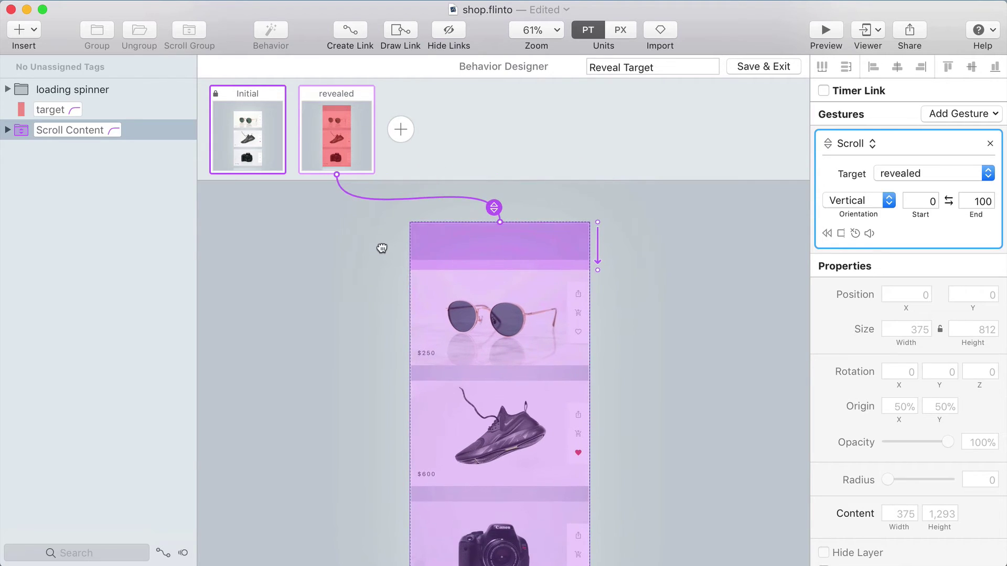
{"action": "left_click_drag", "start_coordinate": [382, 248], "coordinate": [385, 250]}
{"action": "left_click_drag", "start_coordinate": [602, 224], "coordinate": [606, 283]}
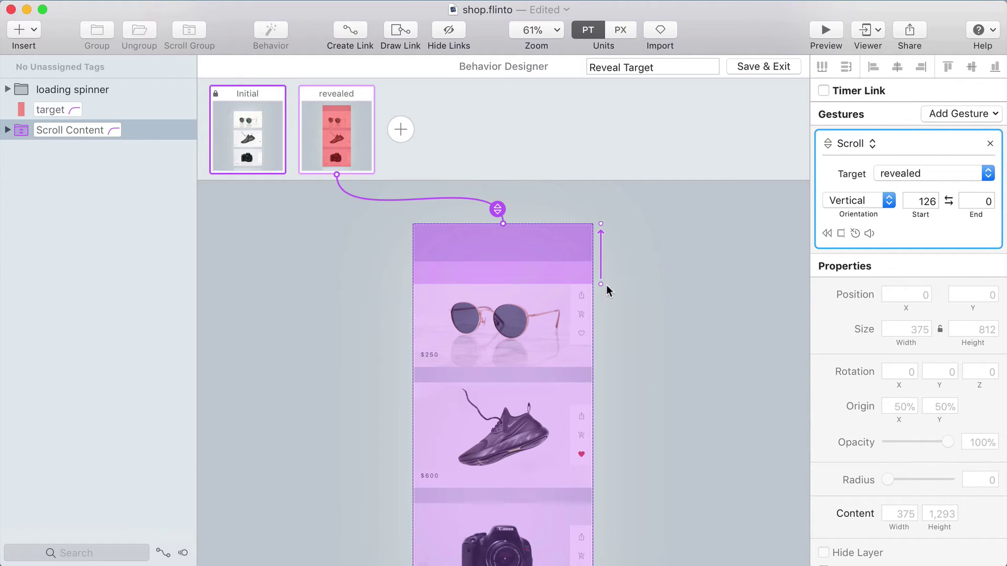
{"action": "left_click_drag", "start_coordinate": [601, 283], "coordinate": [601, 223]}
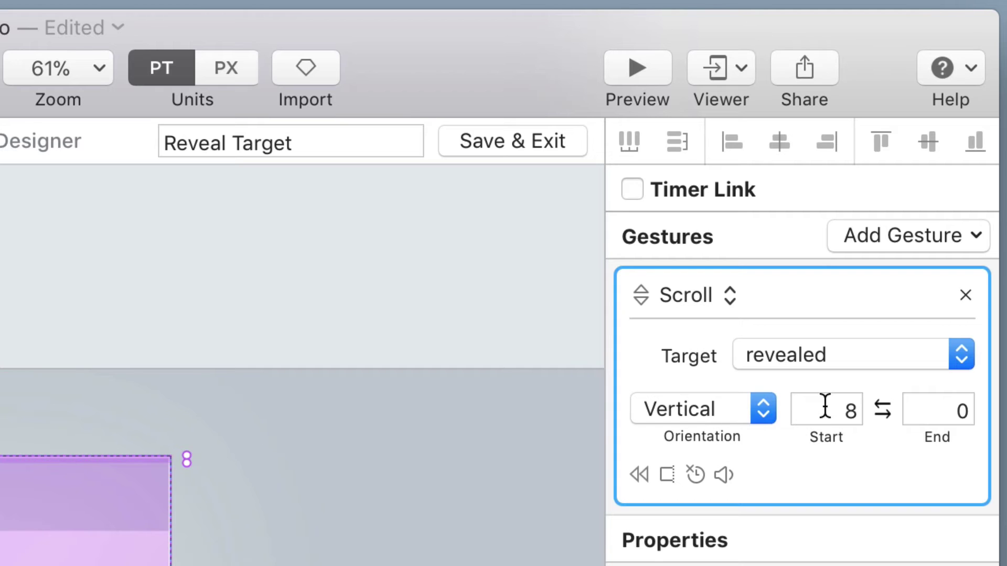
{"action": "double_click", "coordinate": [825, 406]}
{"action": "type", "text": "1"}
{"action": "key", "text": "Tab"}
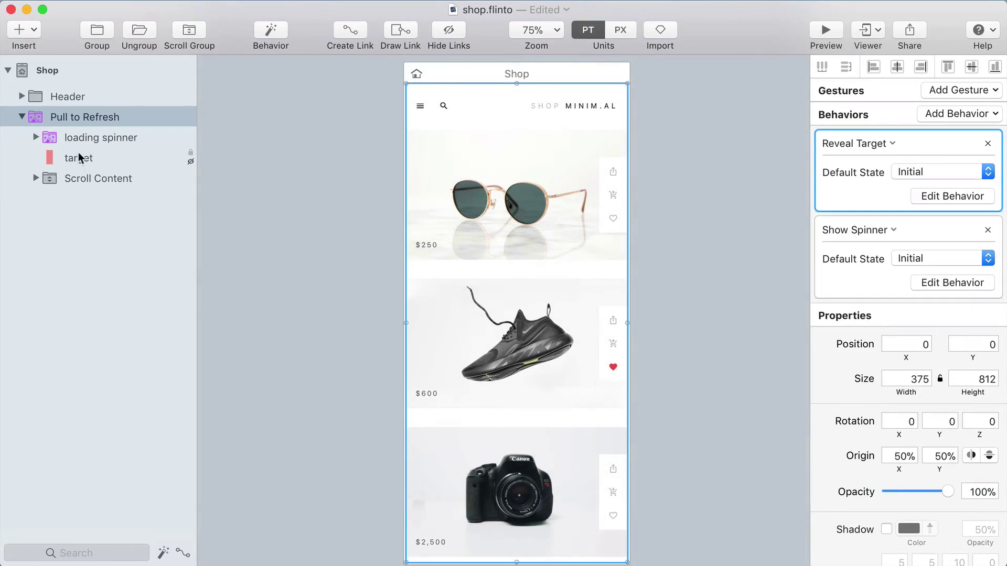
Drop target's fill opacity to 0% and test pulling the feed down in Preview.
{"action": "left_click", "coordinate": [78, 157]}
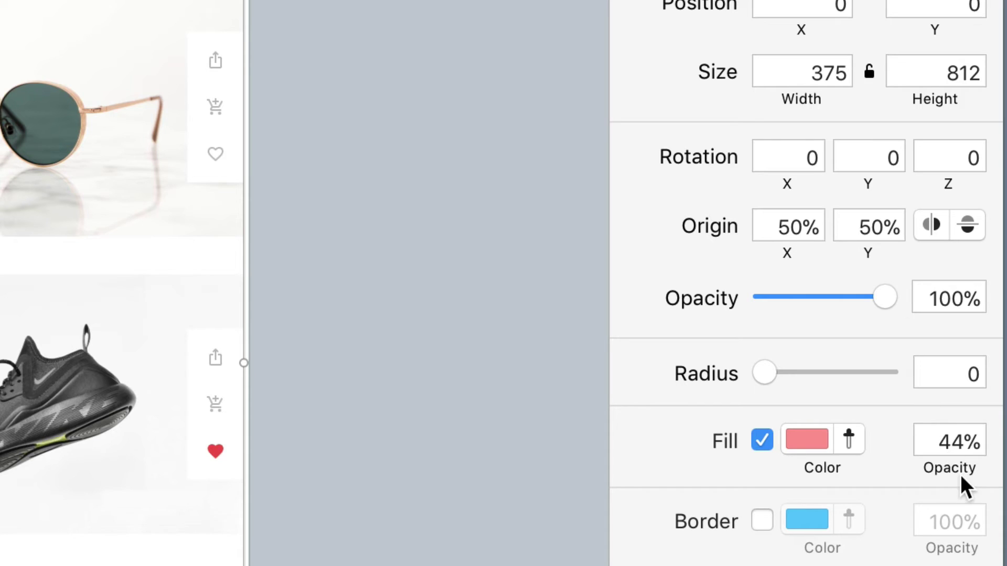
{"action": "left_click_drag", "start_coordinate": [986, 383], "coordinate": [947, 376]}
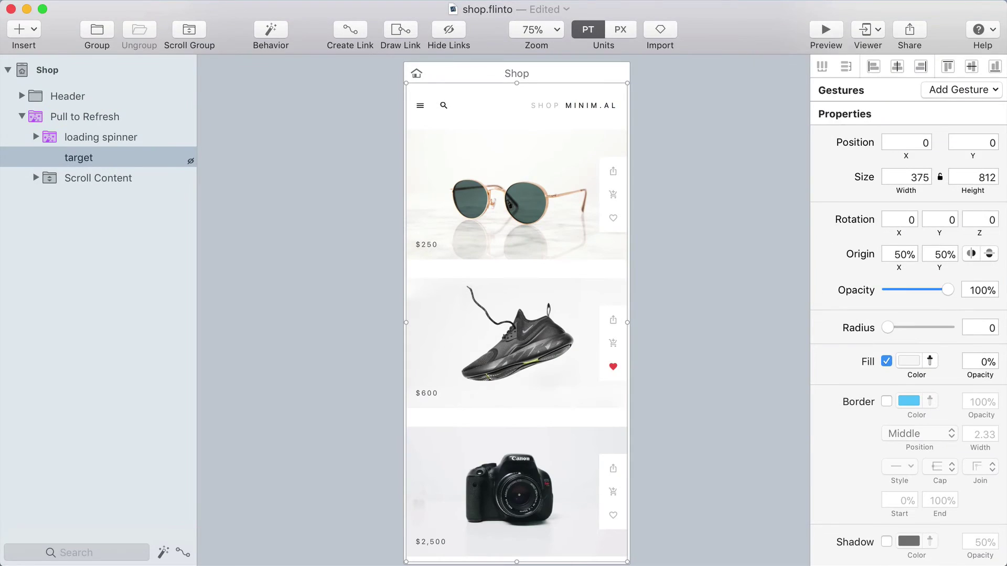
{"action": "key", "text": "super+p"}
{"action": "left_click_drag", "start_coordinate": [735, 359], "coordinate": [734, 483]}
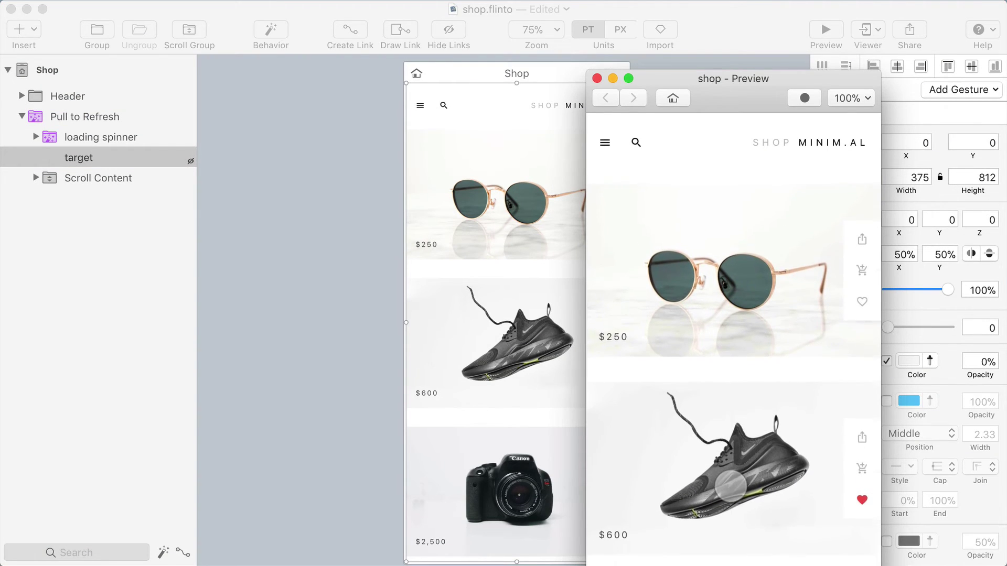
Set Reveal Target's default state to revealed and pull the feed down in Preview to see the spinner.
{"action": "left_click", "coordinate": [322, 334]}
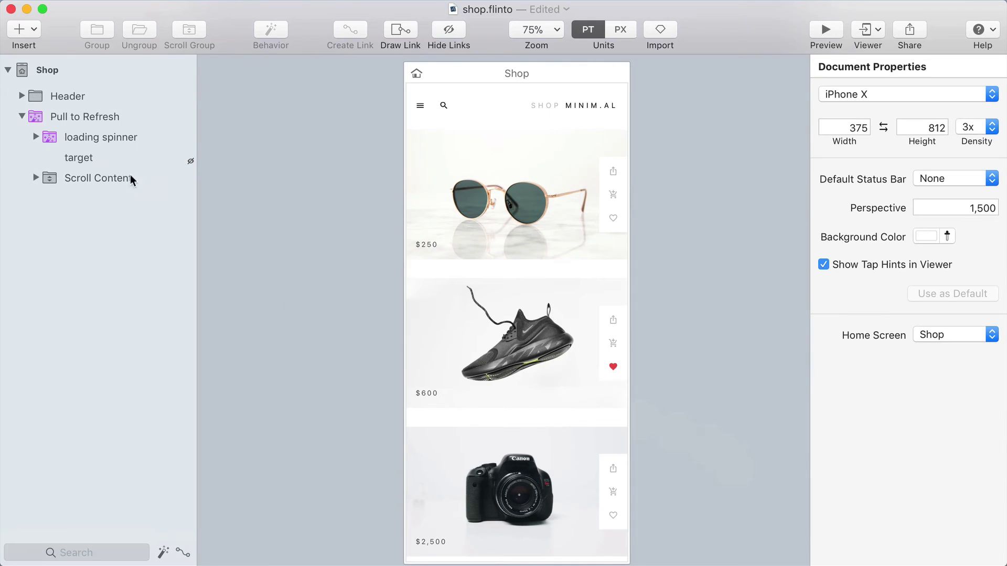
{"action": "left_click", "coordinate": [79, 117]}
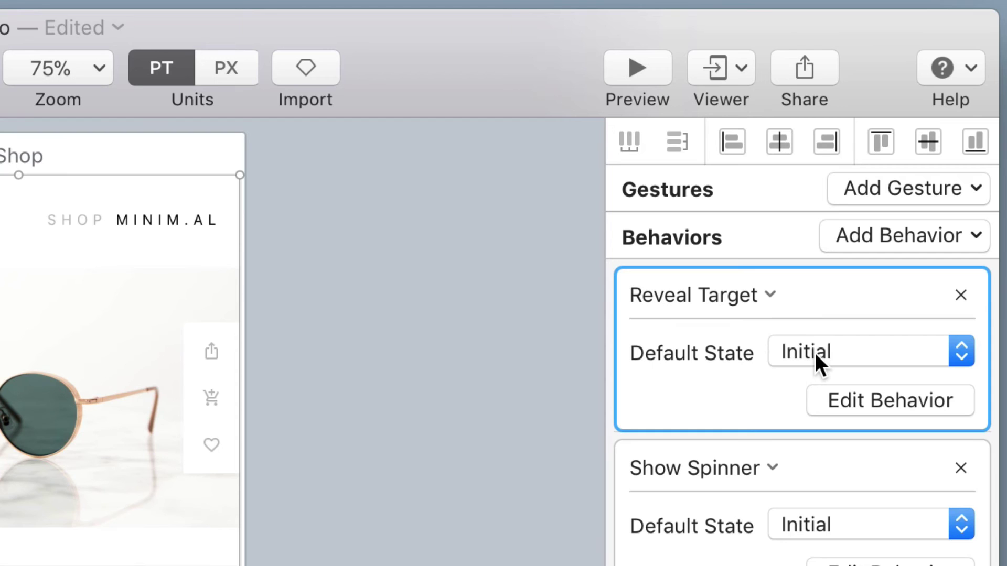
{"action": "left_click", "coordinate": [815, 354]}
{"action": "left_click", "coordinate": [829, 380]}
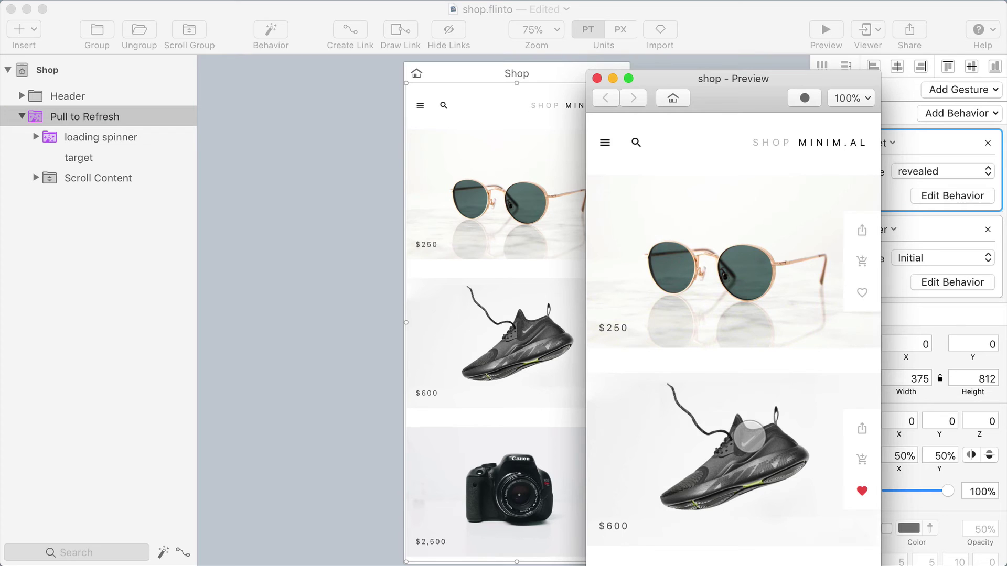
{"action": "left_click_drag", "start_coordinate": [750, 435], "coordinate": [739, 523]}
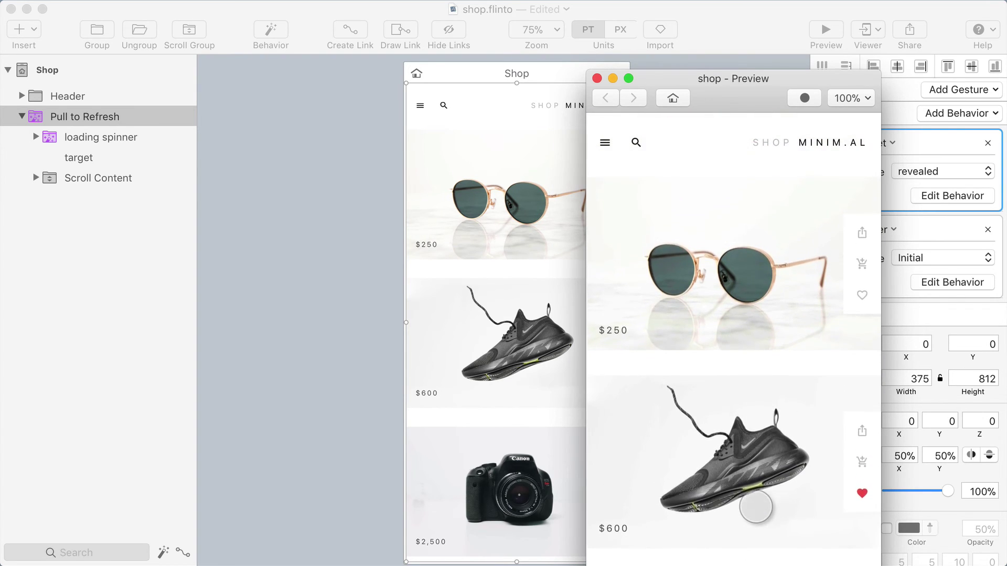
{"action": "left_click_drag", "start_coordinate": [750, 266], "coordinate": [745, 366]}
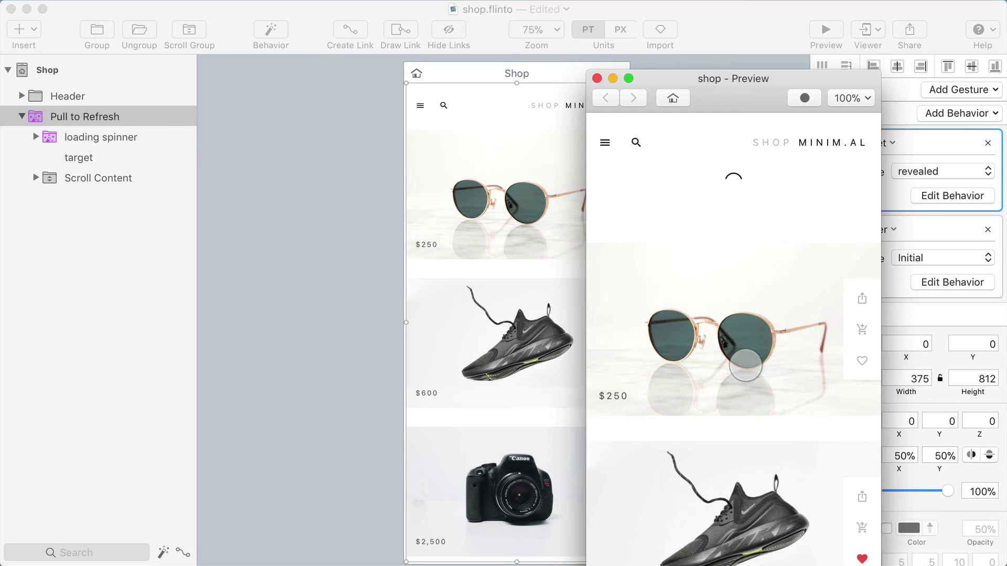